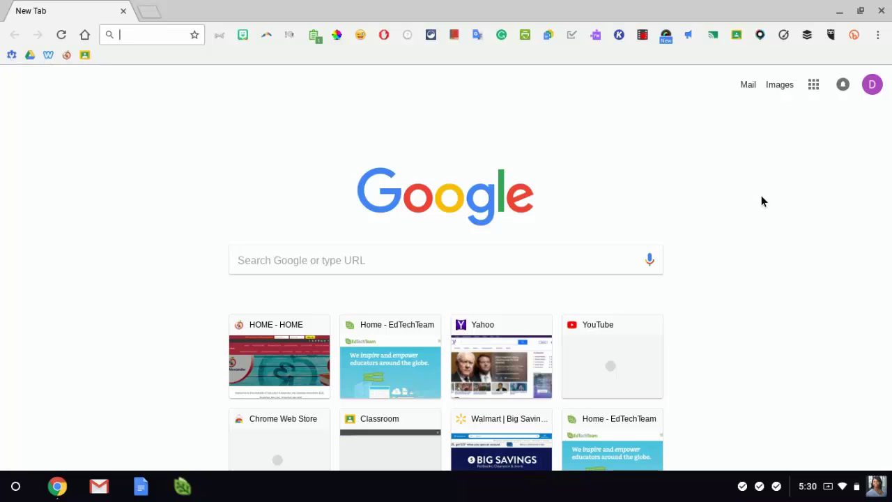
# Step: Open Chrome Settings from the ⋮ menu and scroll down to Appearance > Themes
pyautogui.click(877, 36)
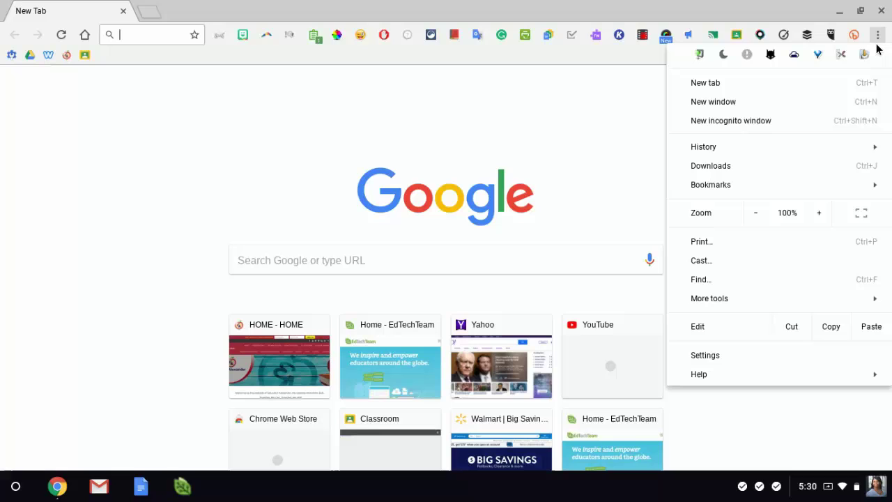
pyautogui.click(760, 356)
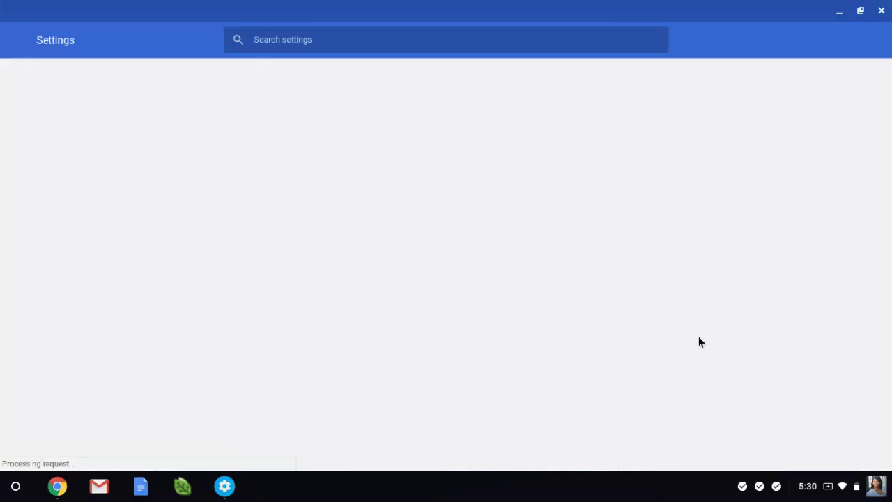
pyautogui.scroll(-5, 699, 340)
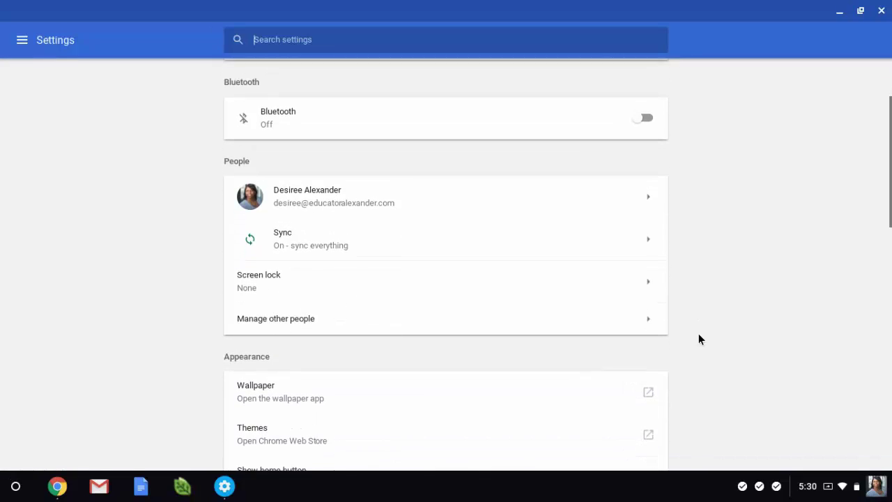
pyautogui.scroll(-4, 700, 339)
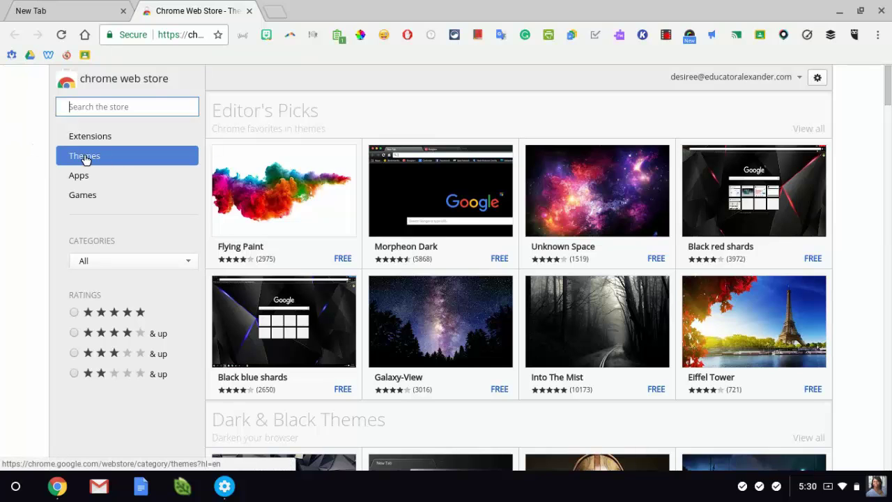
# Step: Scroll down the Themes page and open View all for Minimalist Themes
pyautogui.scroll(-3, 533, 195)
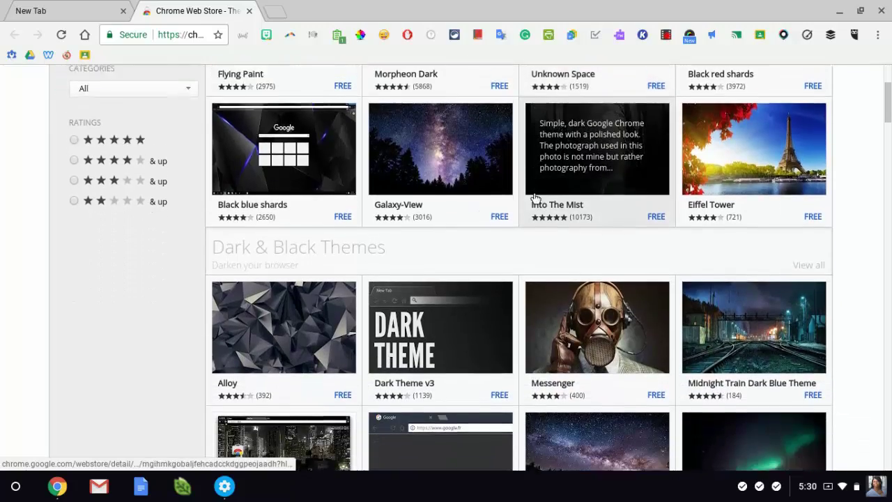
pyautogui.scroll(-7, 533, 198)
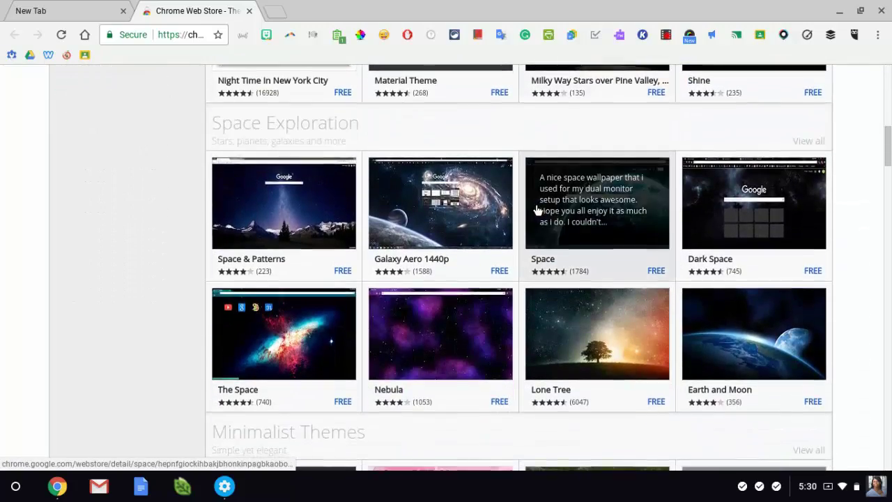
pyautogui.scroll(-5, 535, 209)
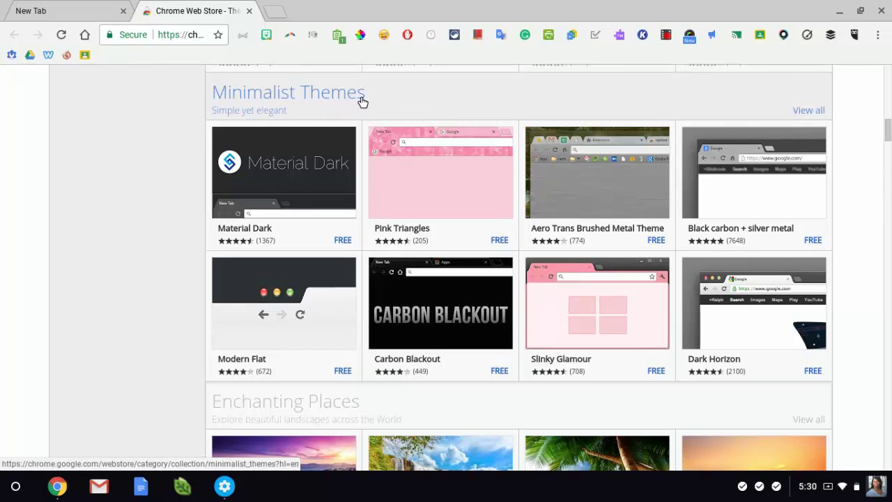
pyautogui.click(809, 112)
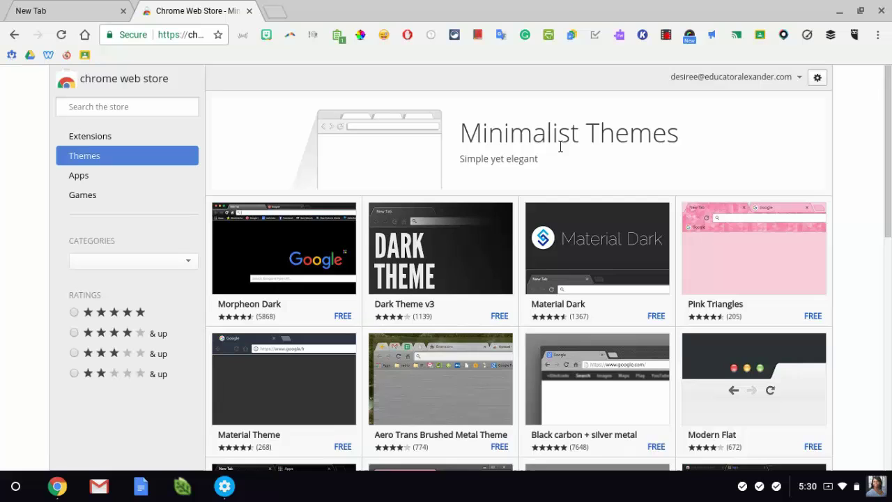
# Step: Search the Chrome Web Store for 'minion'
pyautogui.click(139, 107)
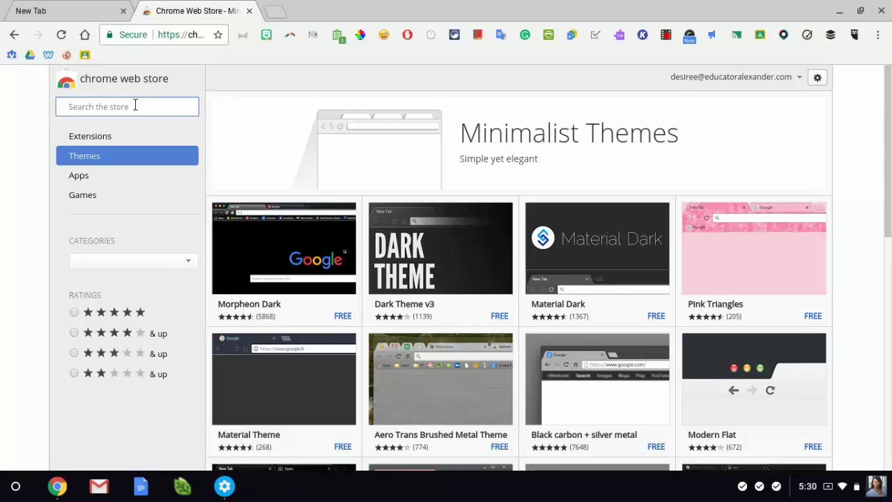
pyautogui.write('minions')
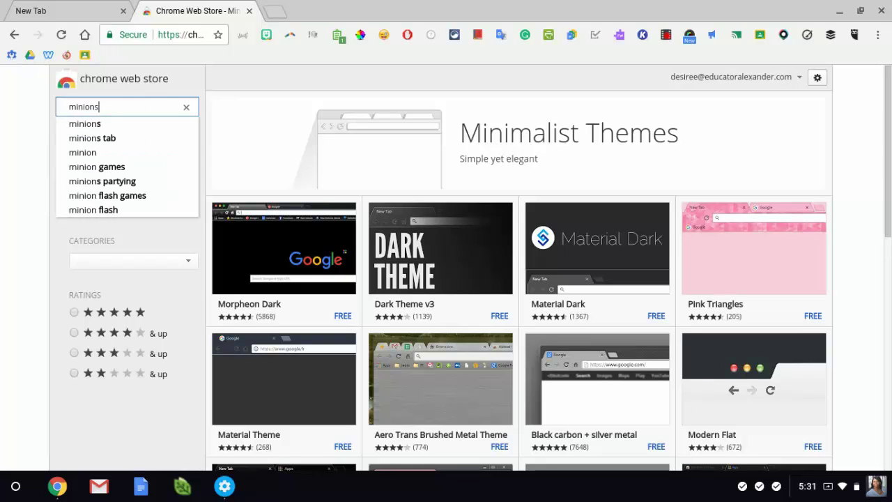
pyautogui.press('Return')
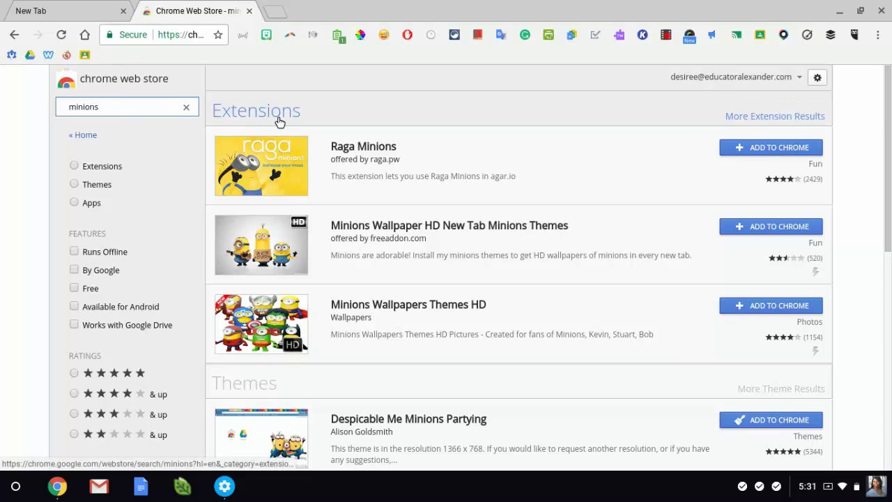
pyautogui.scroll(-3, 356, 173)
pyautogui.scroll(-2, 352, 174)
pyautogui.scroll(5, 353, 175)
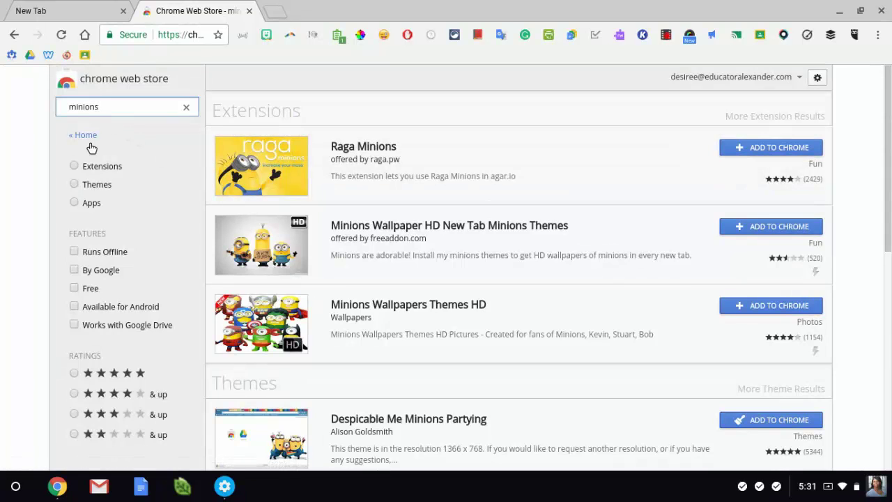
# Step: Filter the minion search results to Themes only
pyautogui.click(74, 184)
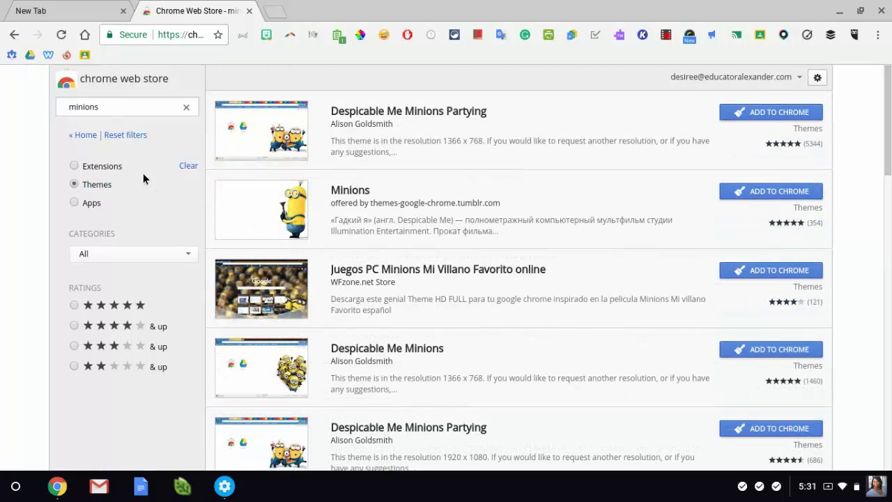
pyautogui.scroll(-4, 525, 235)
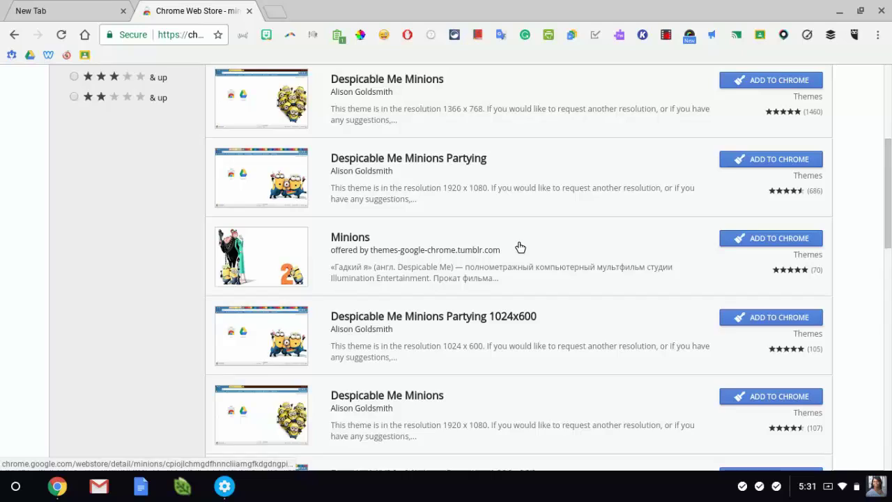
pyautogui.scroll(4, 514, 246)
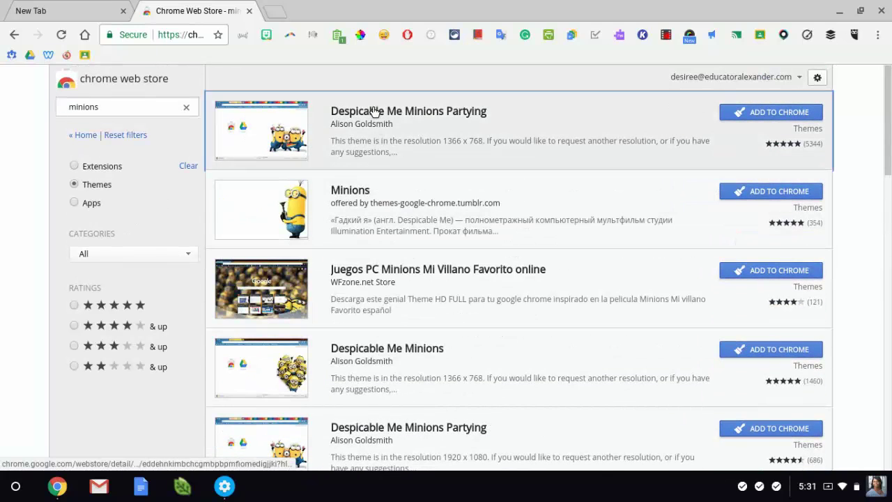
# Step: Open Despicable Me Minions Partying, browse its Reviews, Support, Related and Overview tabs, and check the New Tab
pyautogui.click(374, 112)
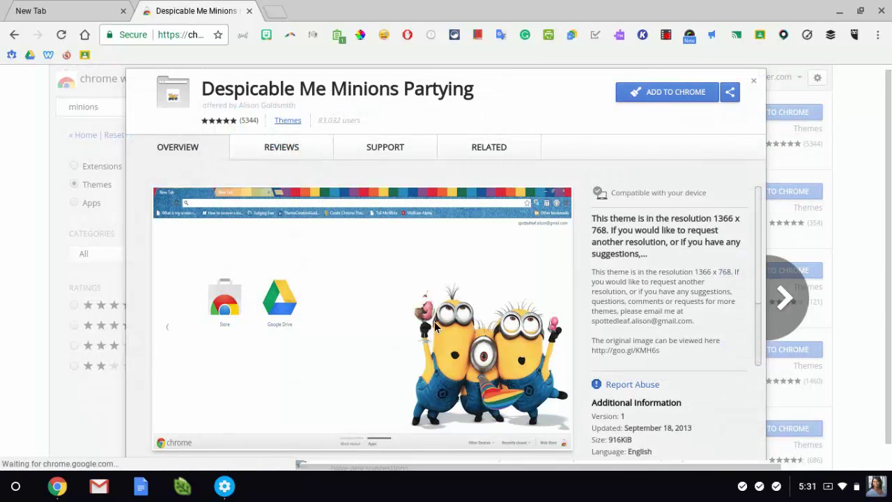
pyautogui.click(274, 149)
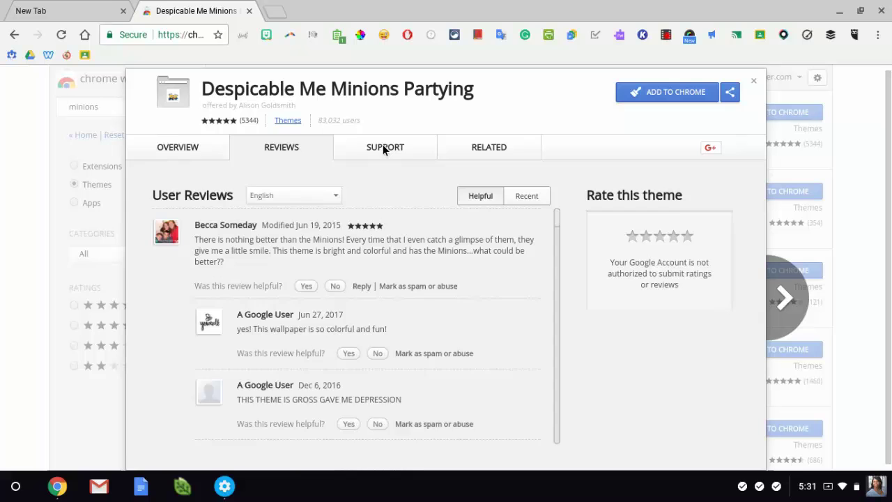
pyautogui.click(382, 145)
pyautogui.click(479, 149)
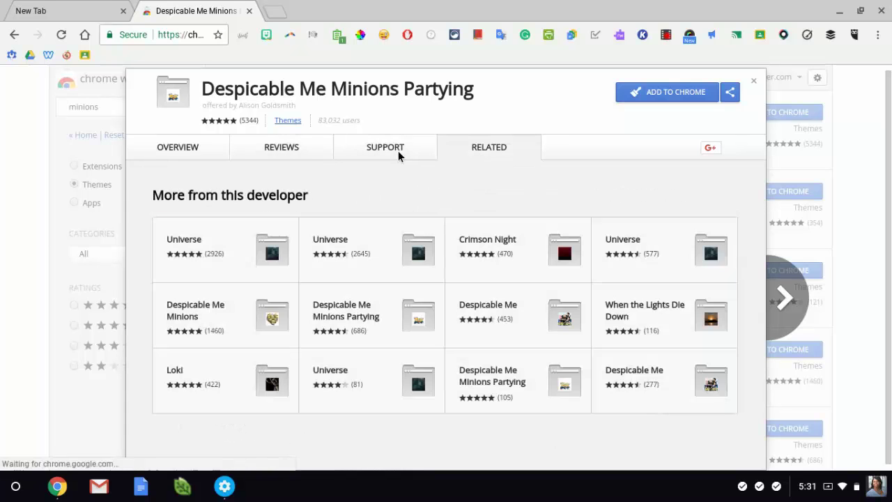
pyautogui.click(179, 145)
pyautogui.scroll(-1, 572, 247)
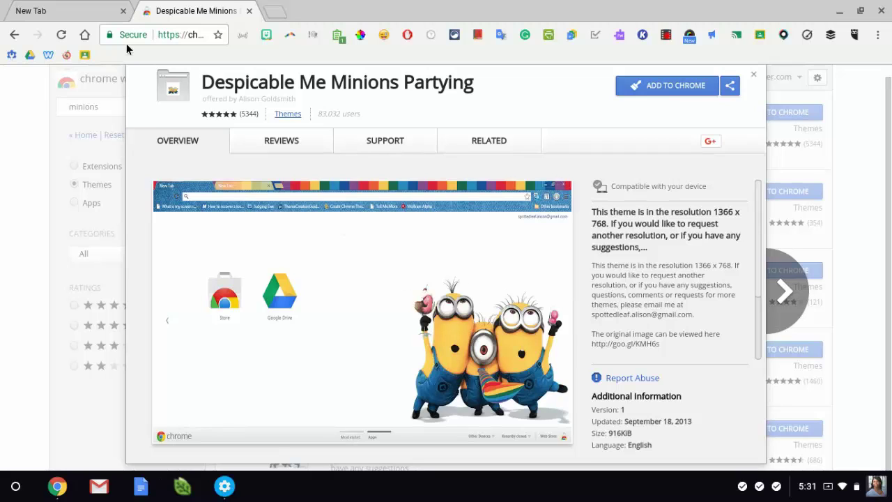
pyautogui.click(81, 12)
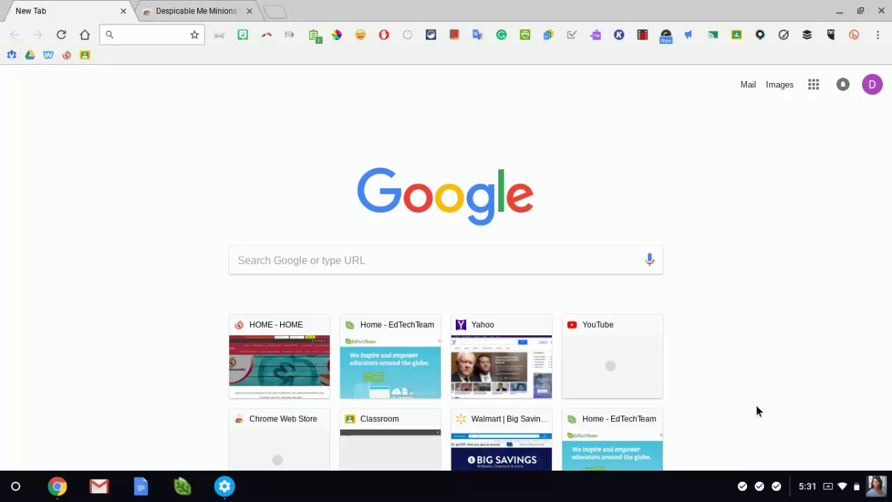
pyautogui.click(214, 10)
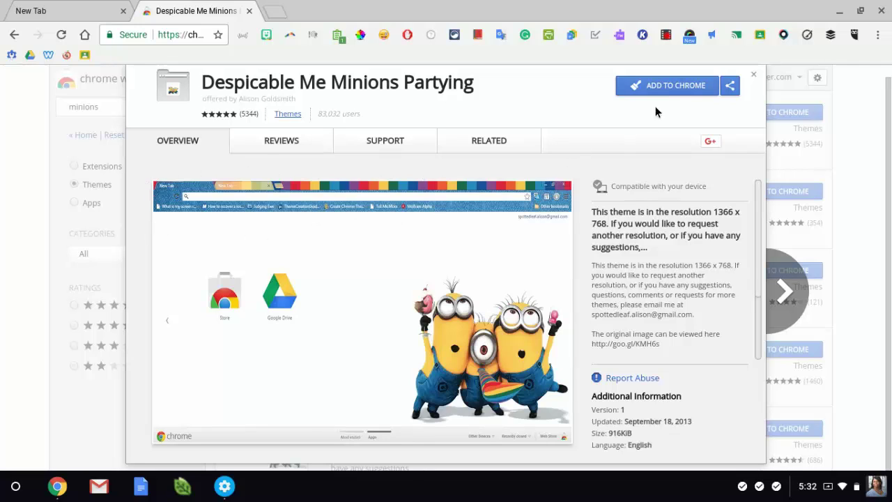
# Step: Add the Minions Partying theme and view it on the New Tab page and a bookmarked site
pyautogui.click(673, 86)
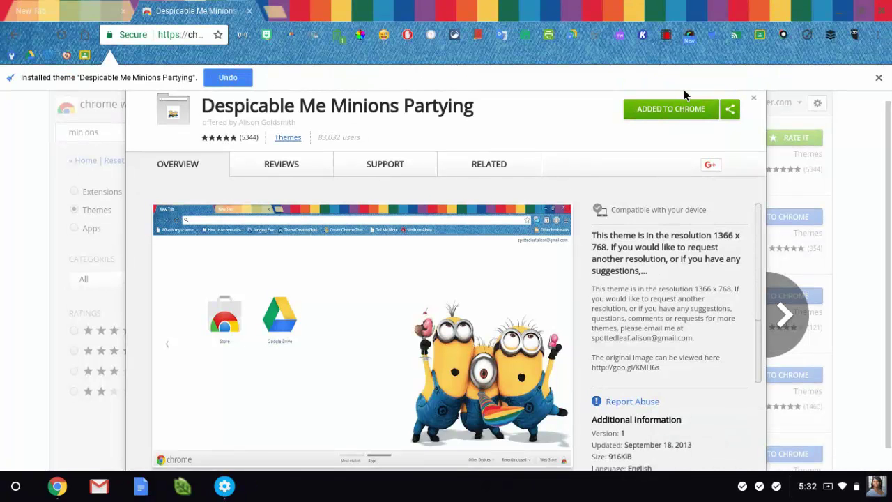
pyautogui.click(78, 10)
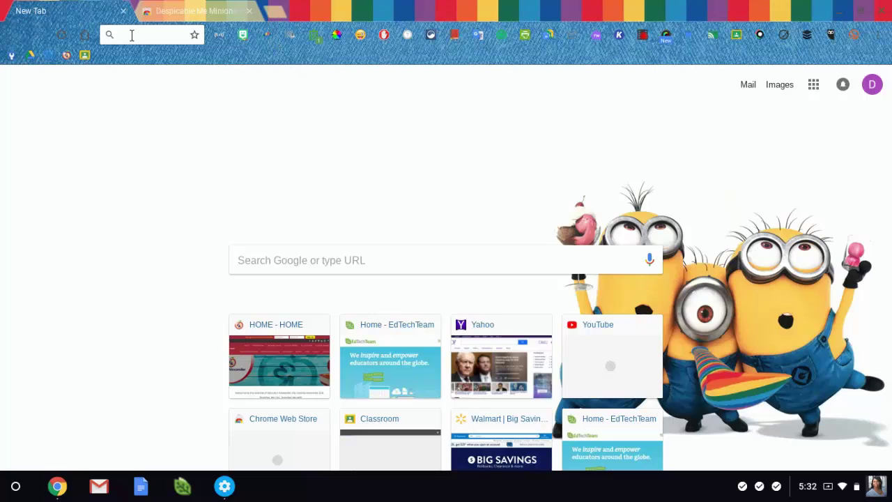
pyautogui.click(66, 55)
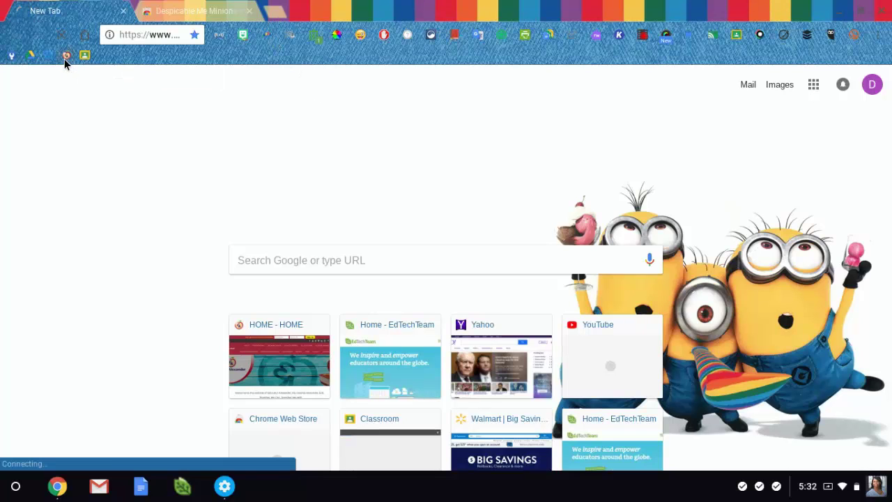
pyautogui.click(12, 41)
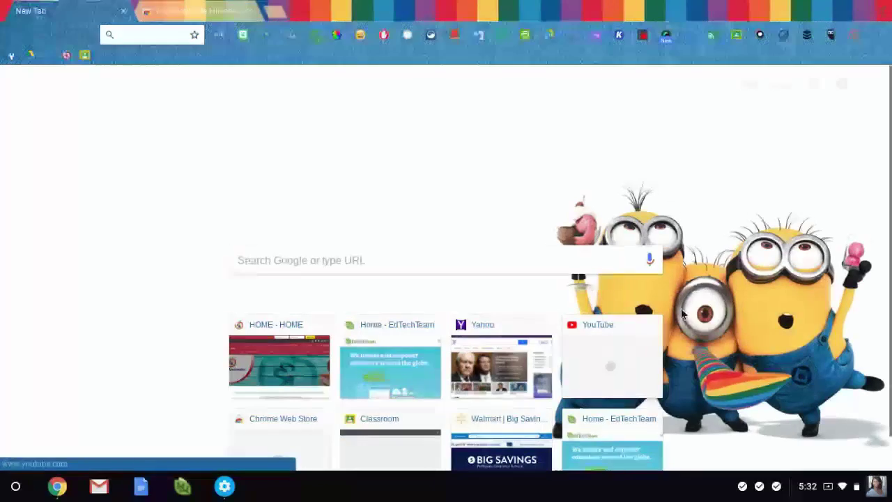
pyautogui.click(167, 10)
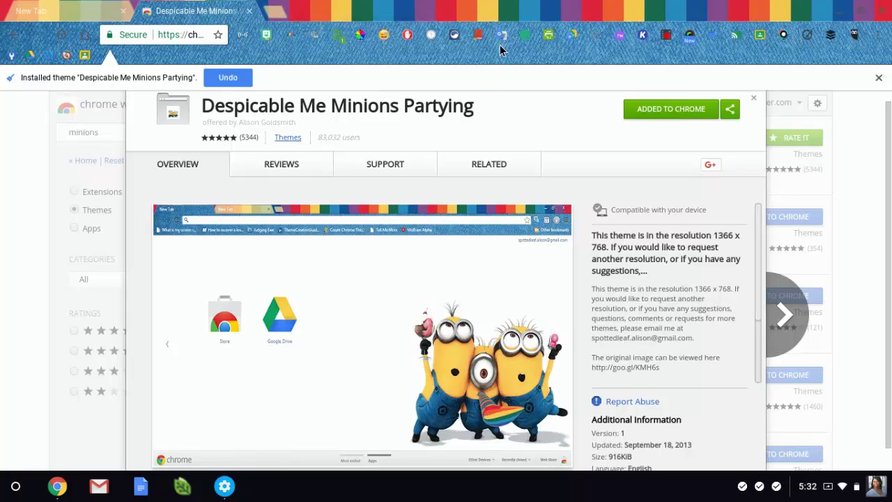
# Step: Undo the Minions Partying theme, then open Juegos PC Minions Mi Villano Favorito's new-tab screenshot
pyautogui.click(230, 79)
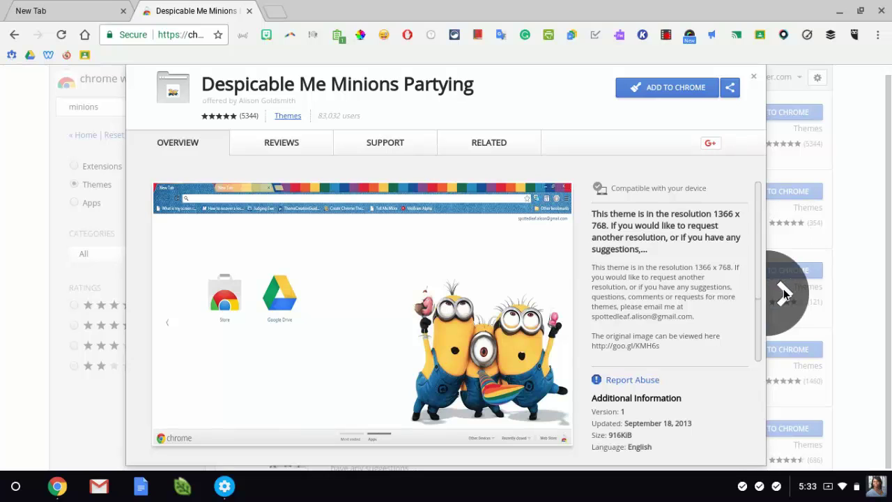
pyautogui.click(872, 209)
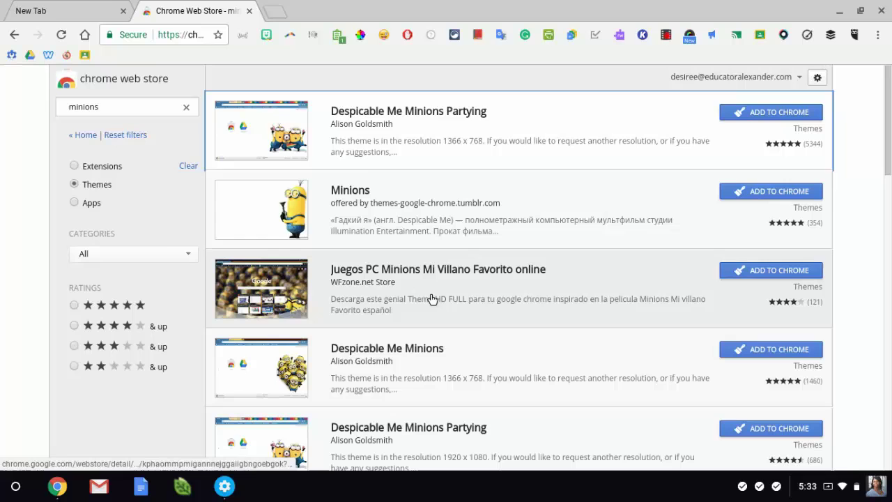
pyautogui.click(435, 290)
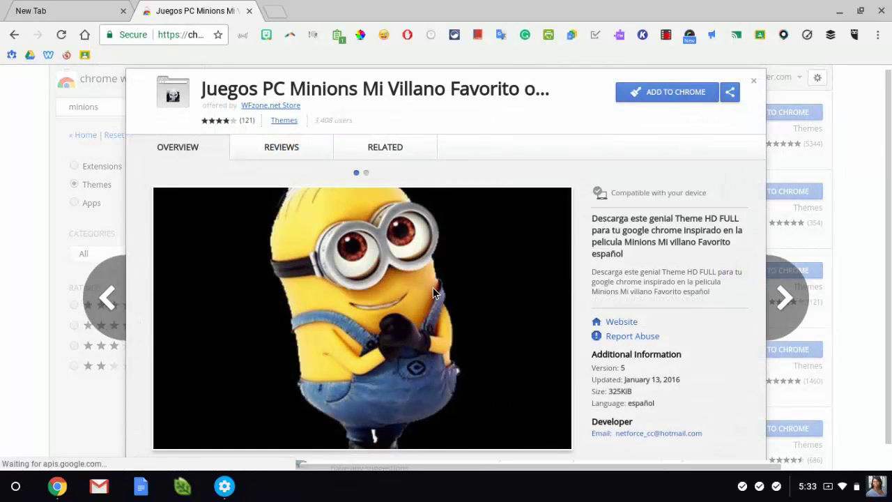
pyautogui.click(366, 173)
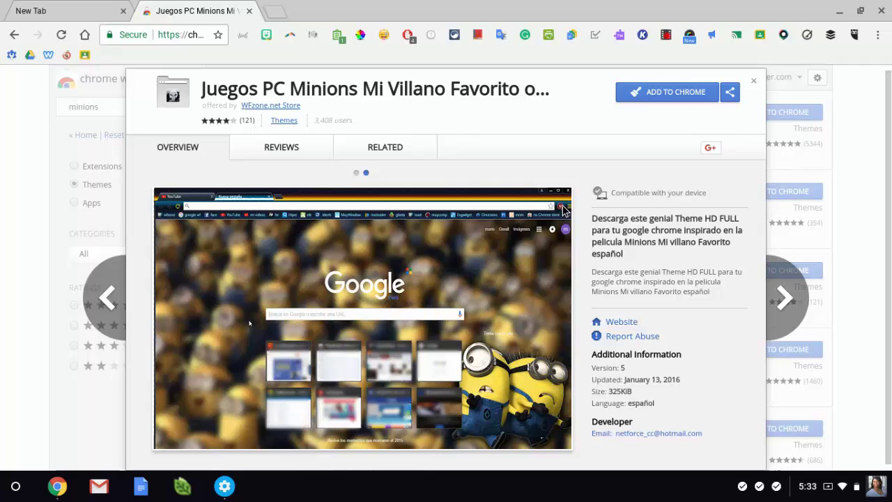
# Step: Add the Juegos PC Minions theme, undo it, and close its detail page
pyautogui.click(641, 92)
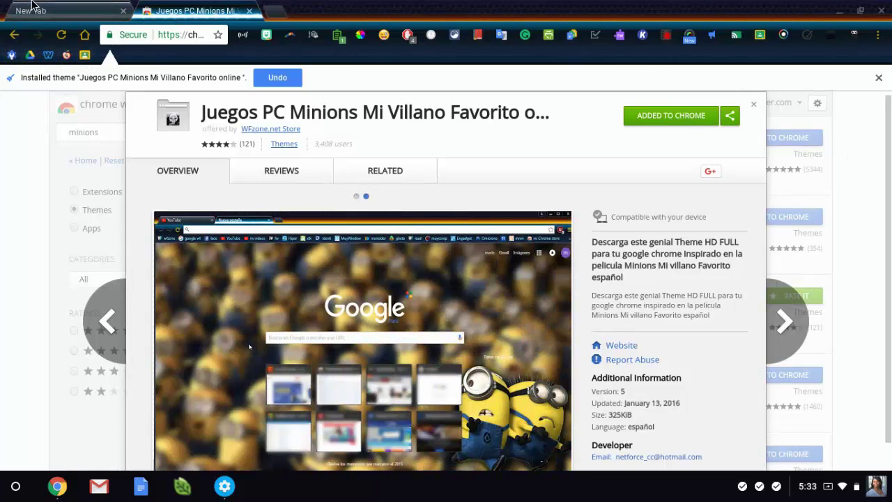
pyautogui.click(277, 79)
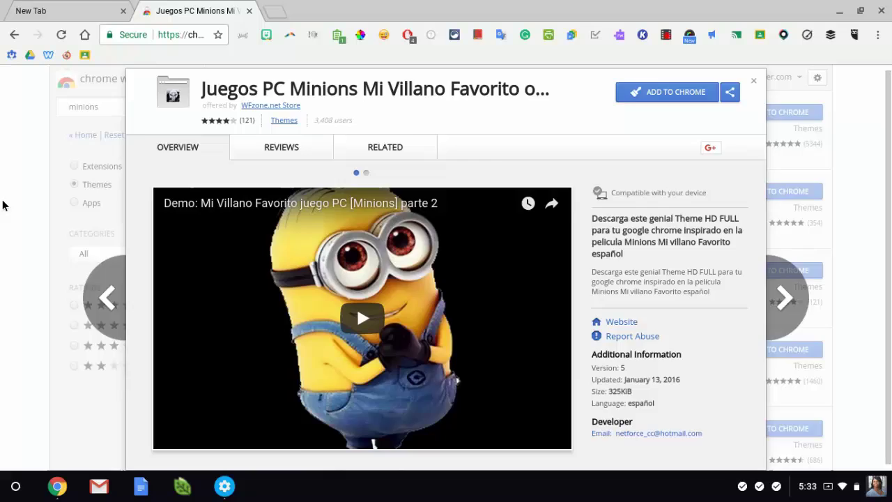
pyautogui.click(110, 108)
# Step: Replace the minions search with 'purpl' and scroll through the purple theme results
pyautogui.click(186, 110)
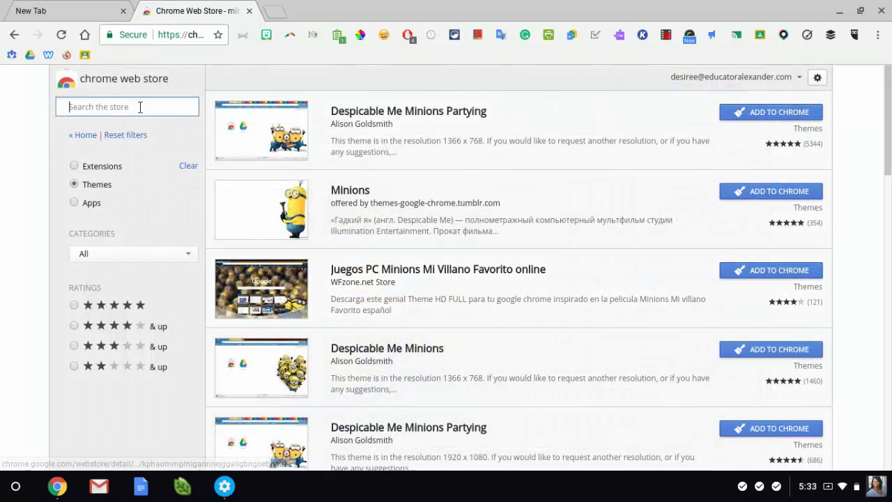
pyautogui.write('purple')
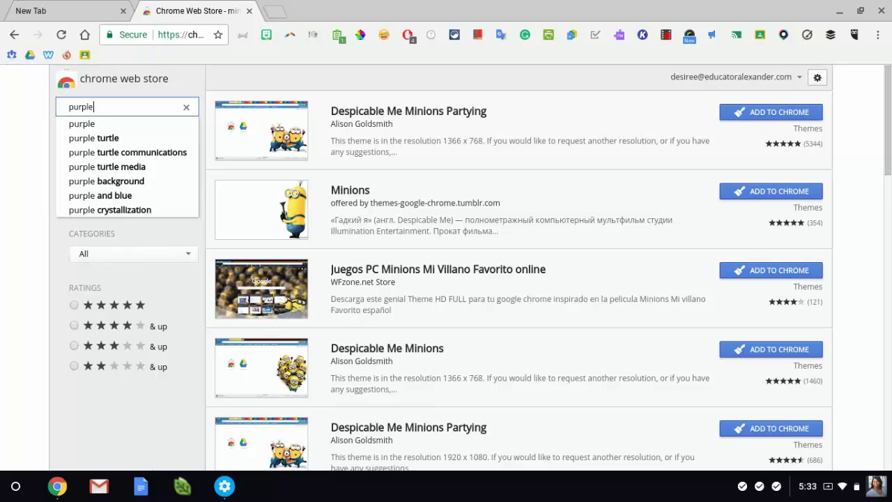
pyautogui.press('Return')
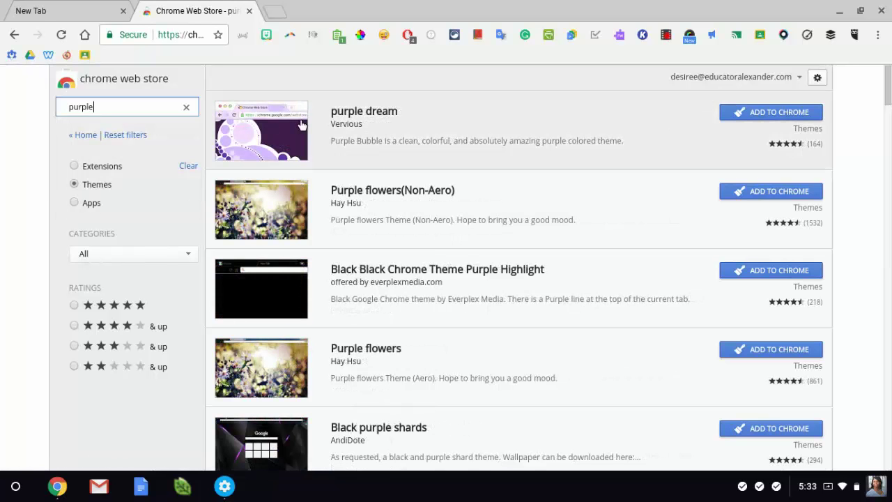
pyautogui.scroll(-5, 442, 145)
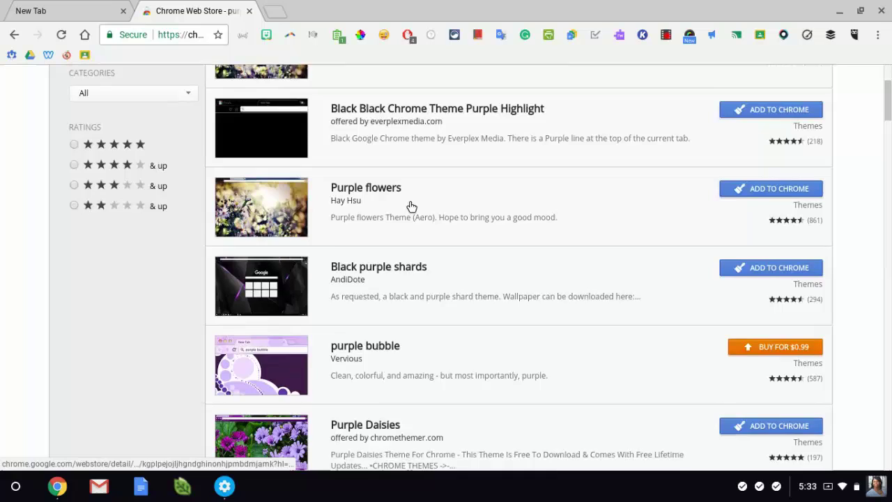
pyautogui.scroll(-2, 411, 206)
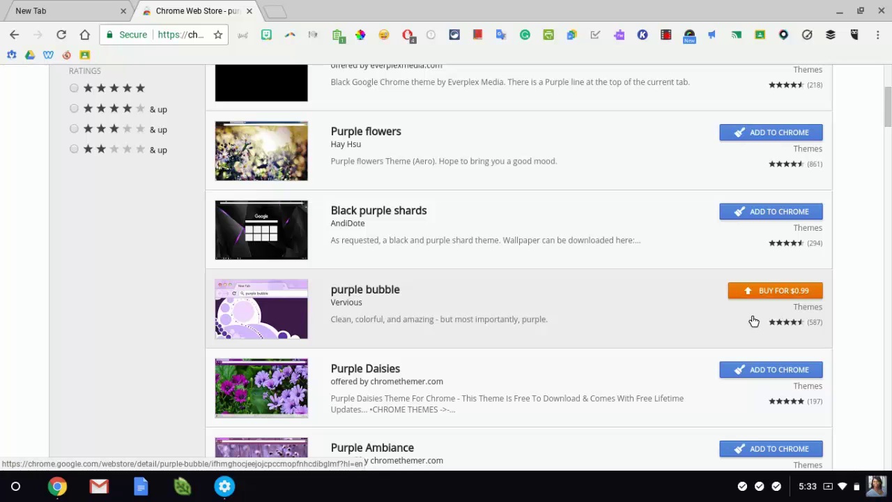
pyautogui.scroll(4, 753, 320)
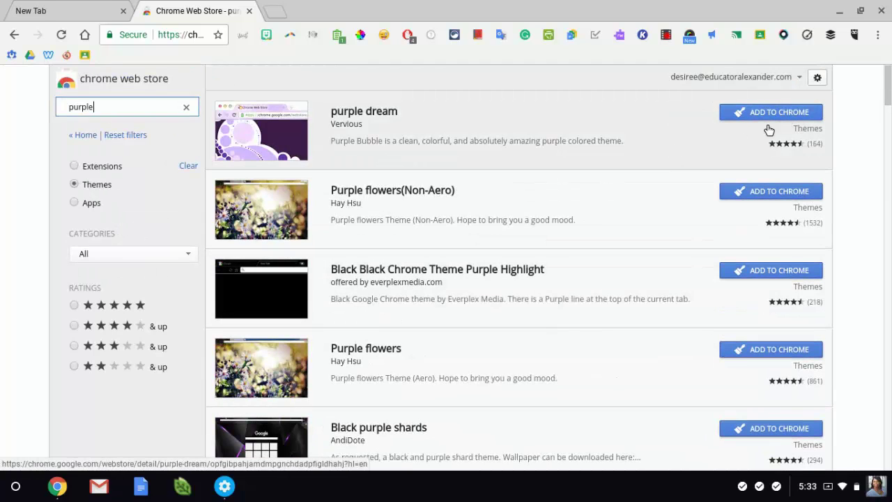
pyautogui.scroll(-3, 250, 126)
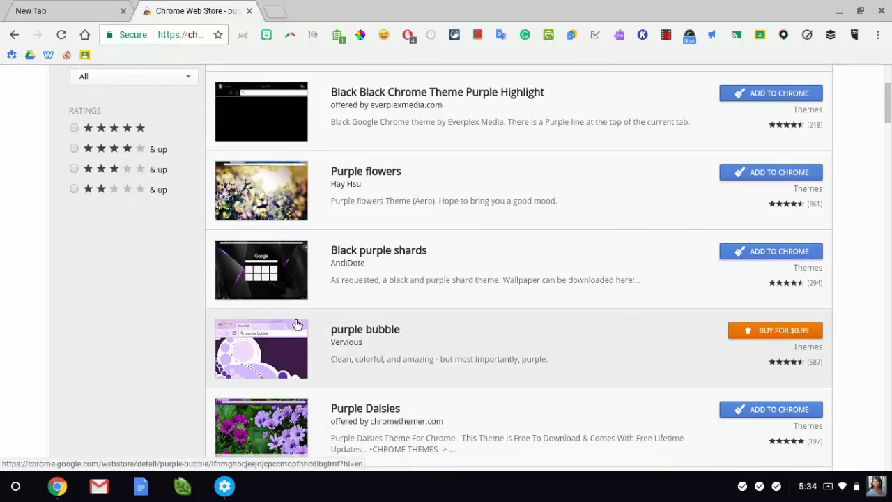
pyautogui.scroll(3, 300, 329)
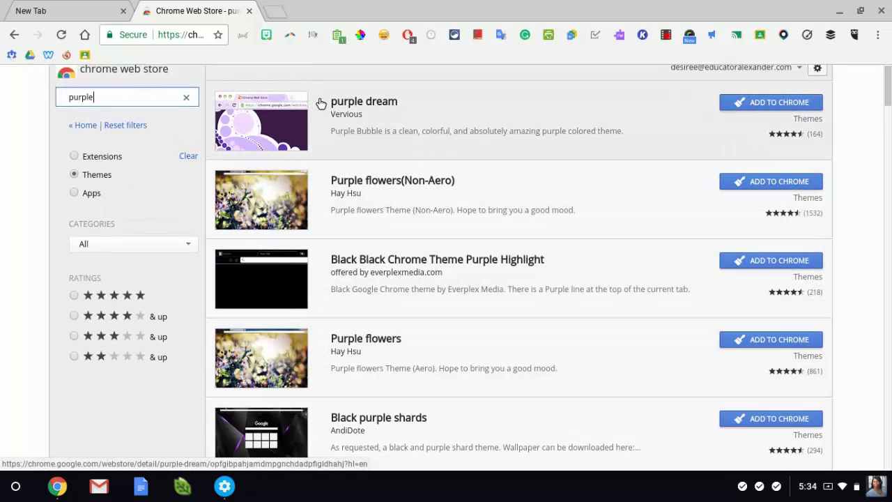
pyautogui.click(763, 104)
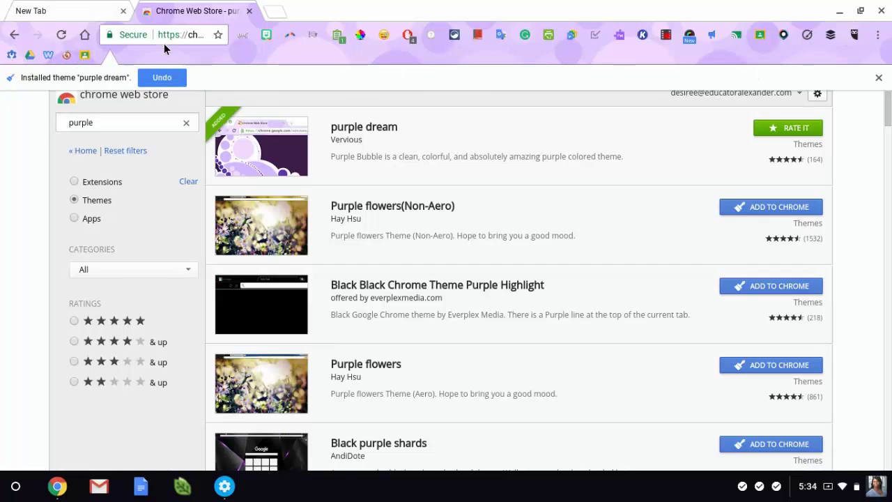
pyautogui.click(161, 79)
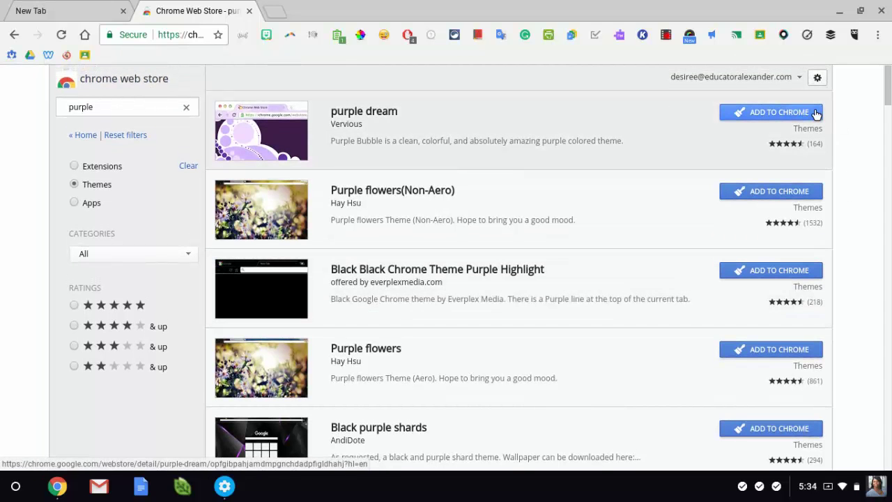
# Step: Add purple dream to Chrome, visit edtechteam.com, and open a new tab to see the theme
pyautogui.click(771, 112)
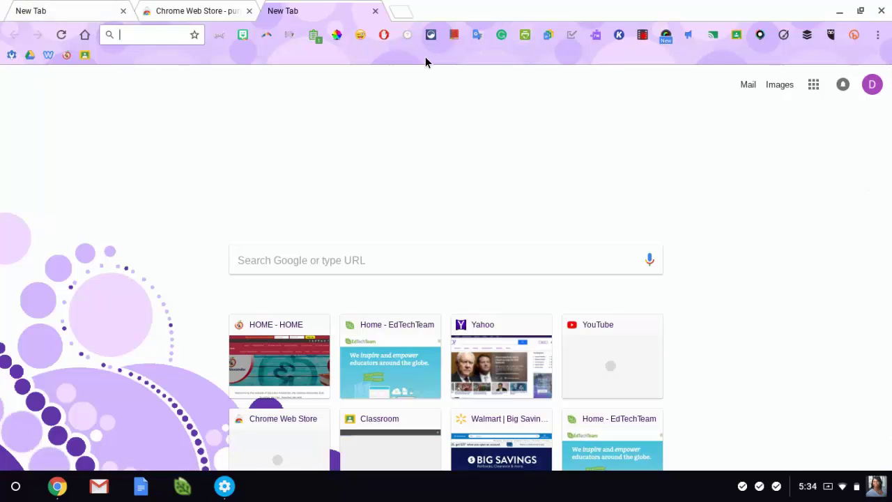
pyautogui.click(169, 40)
pyautogui.write('edt')
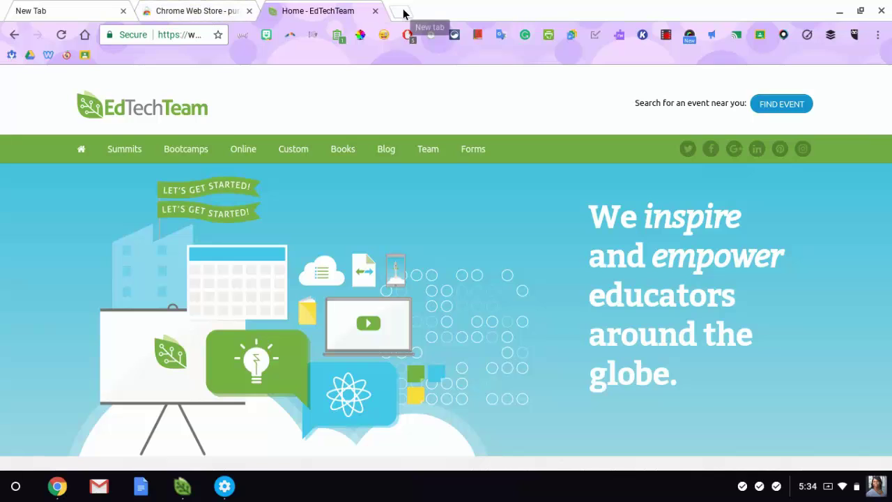
pyautogui.click(403, 14)
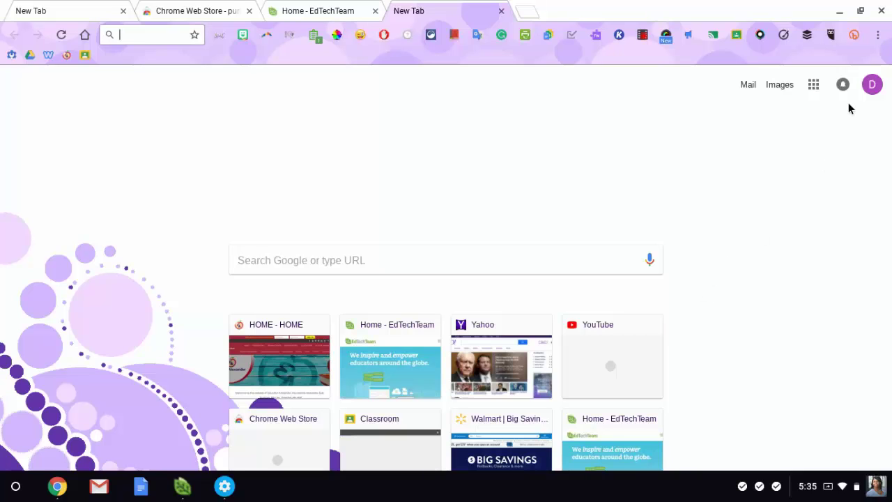
# Step: Use RESET TO DEFAULT under Settings > Appearance to remove purple dream, then close Settings
pyautogui.click(878, 35)
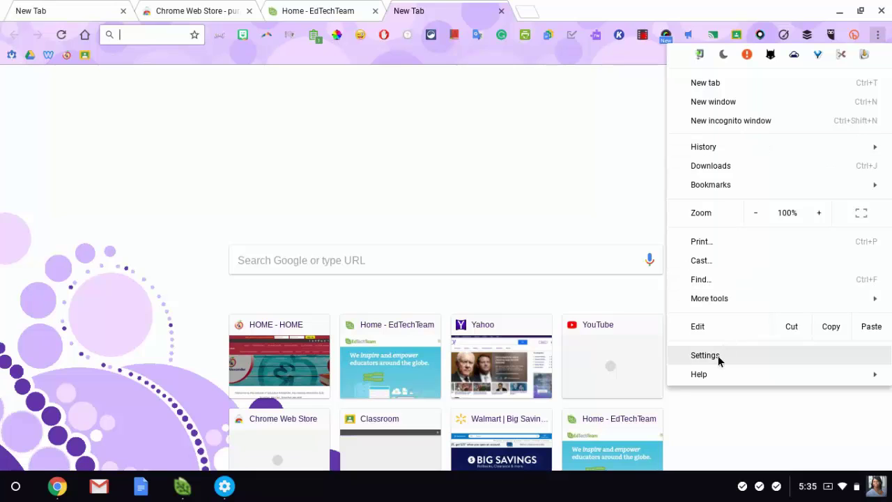
pyautogui.click(706, 355)
pyautogui.scroll(-1, 561, 376)
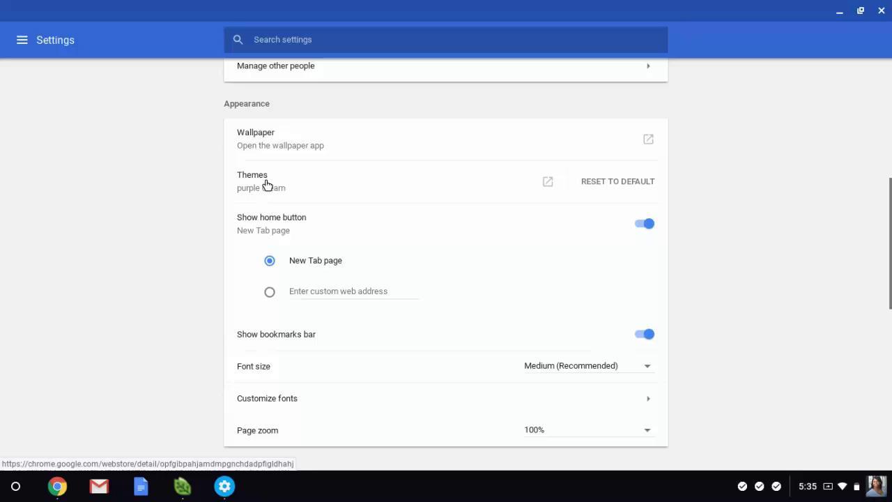
pyautogui.click(635, 182)
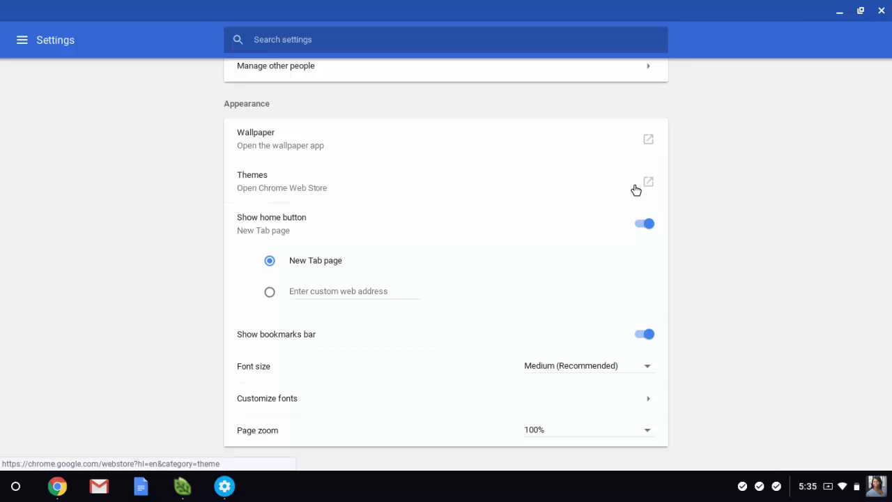
pyautogui.click(880, 10)
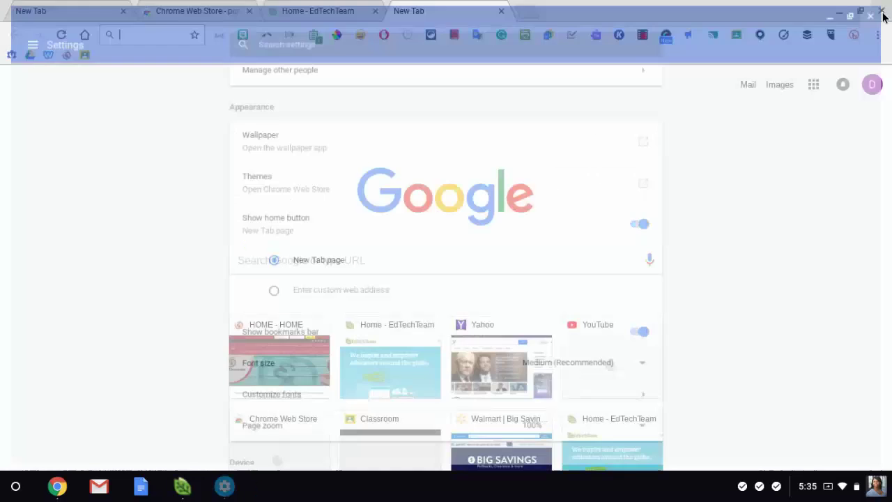